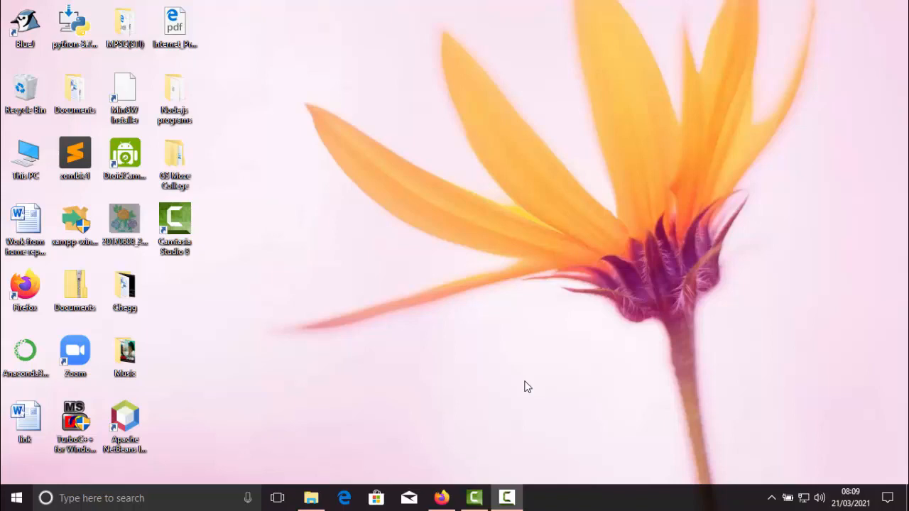
Switch to Firefox and search Google for "node js download"
left_click(442, 497)
left_click(379, 189)
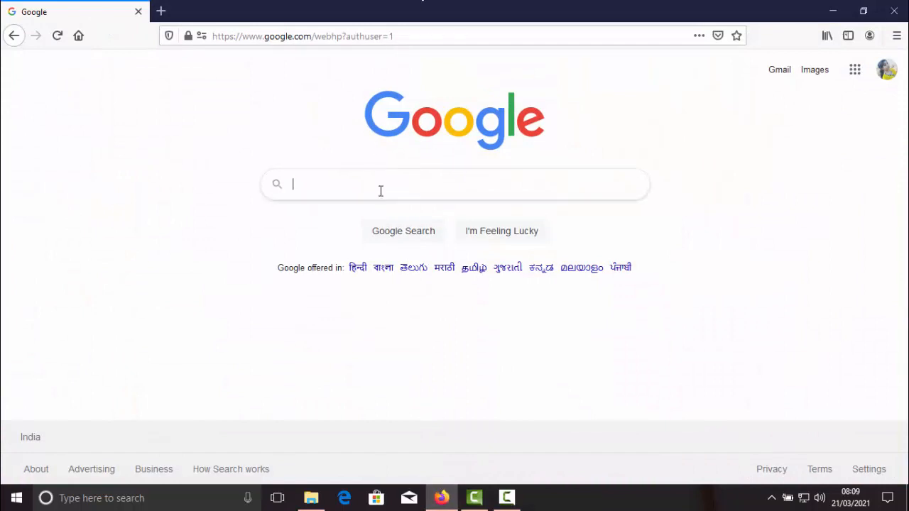
type("node")
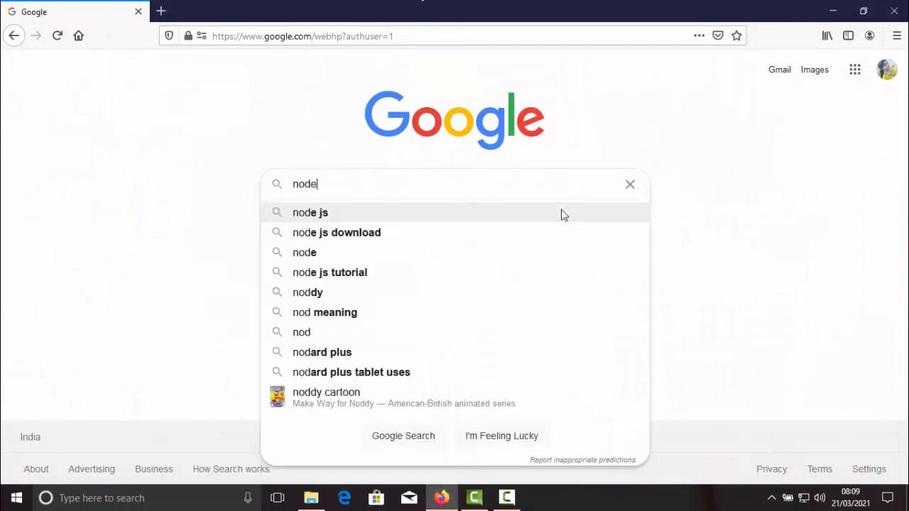
key("Down")
key("Down")
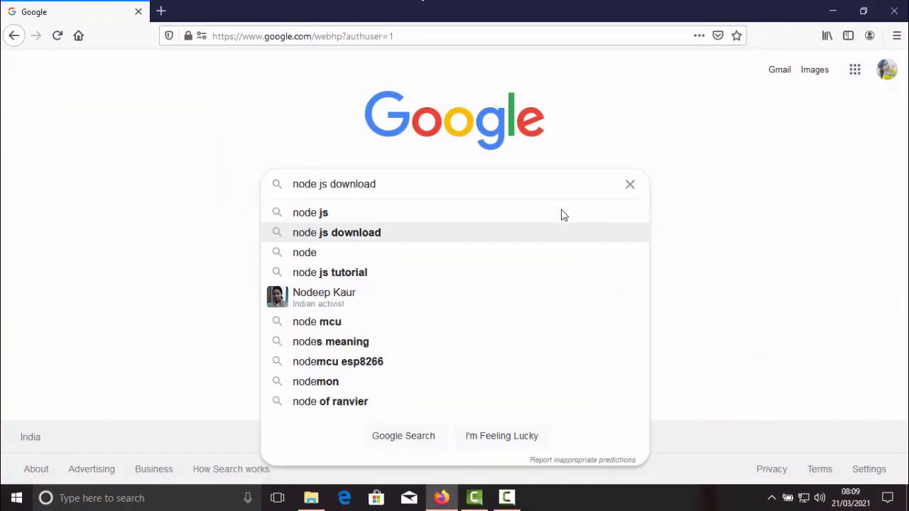
key("Return")
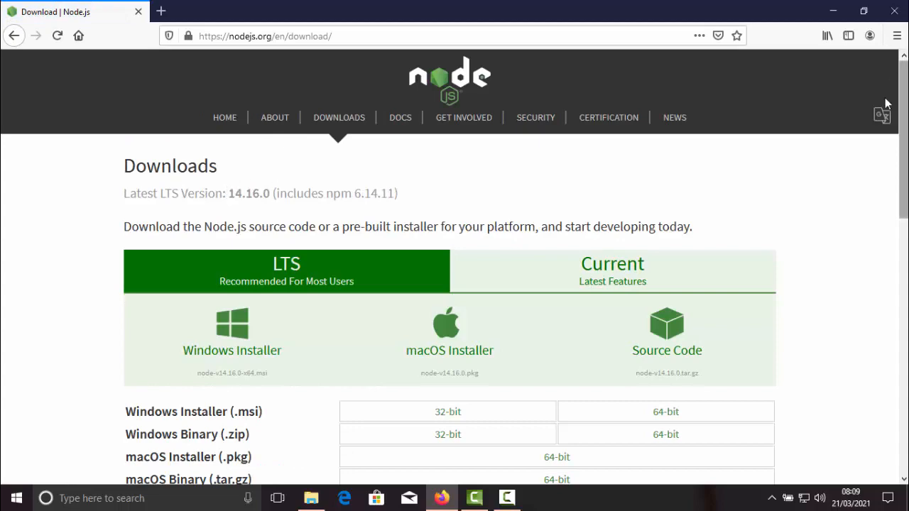
Download the 64-bit Windows Installer (.msi) of the Node.js 14.16.0 LTS release and save the file
mouse_move(898, 129)
left_mouse_down()
mouse_move(893, 414)
mouse_move(895, 265)
mouse_move(887, 184)
mouse_move(877, 173)
mouse_move(898, 132)
mouse_move(900, 142)
left_mouse_up()
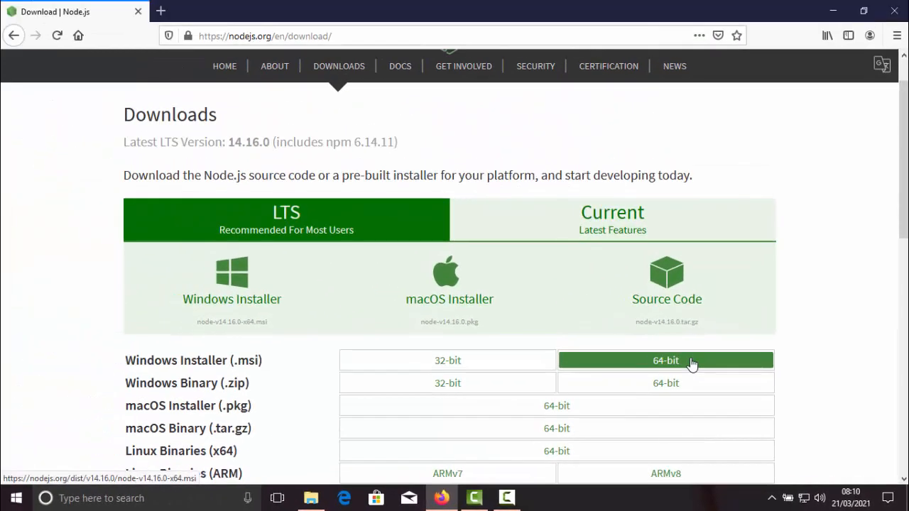
left_click(691, 363)
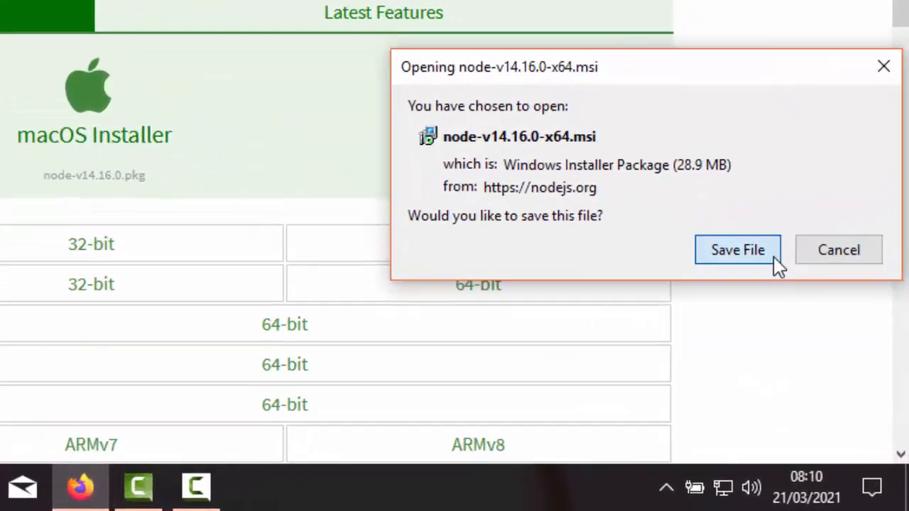
left_click(737, 250)
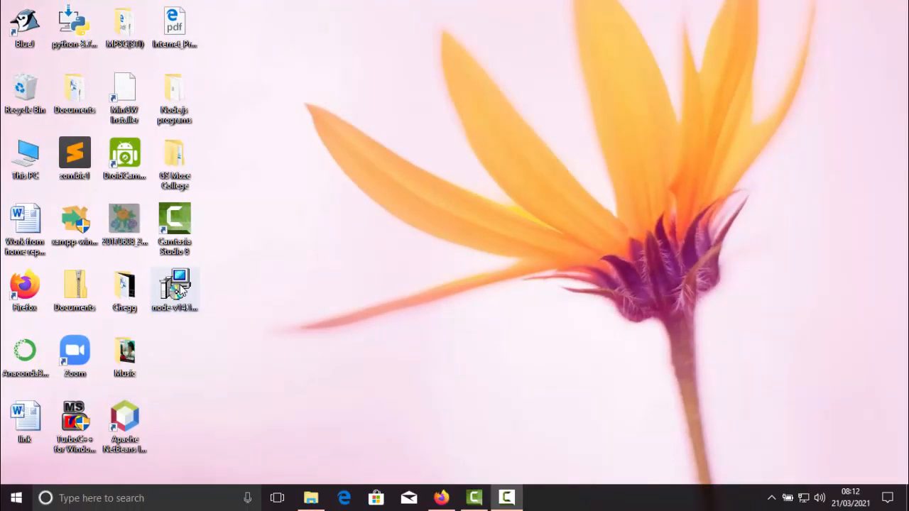
Launch the downloaded Node.js installer from the desktop and accept the terms of its License Agreement
left_click(181, 289)
double_click(179, 288)
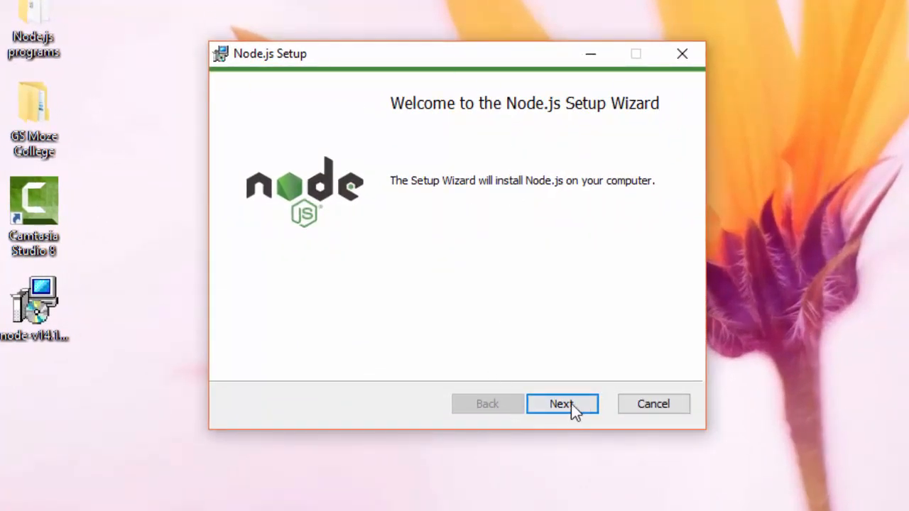
left_click(583, 405)
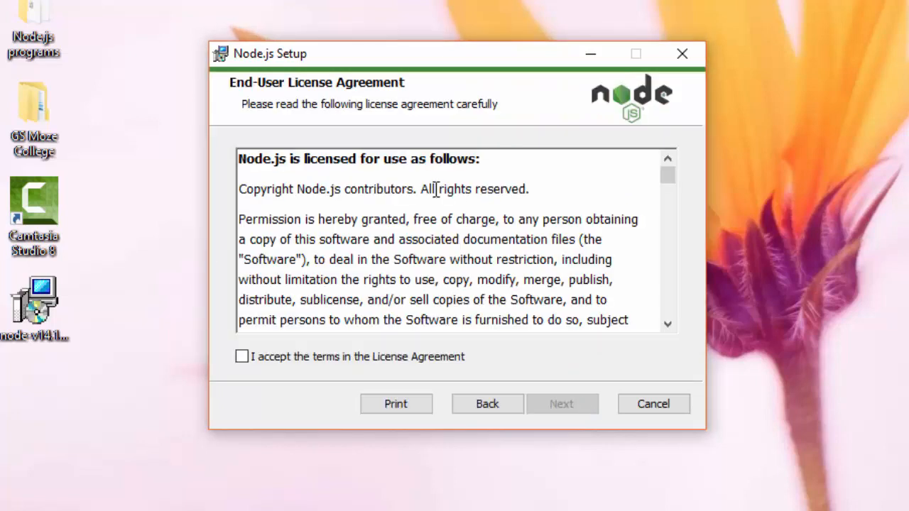
left_click(242, 357)
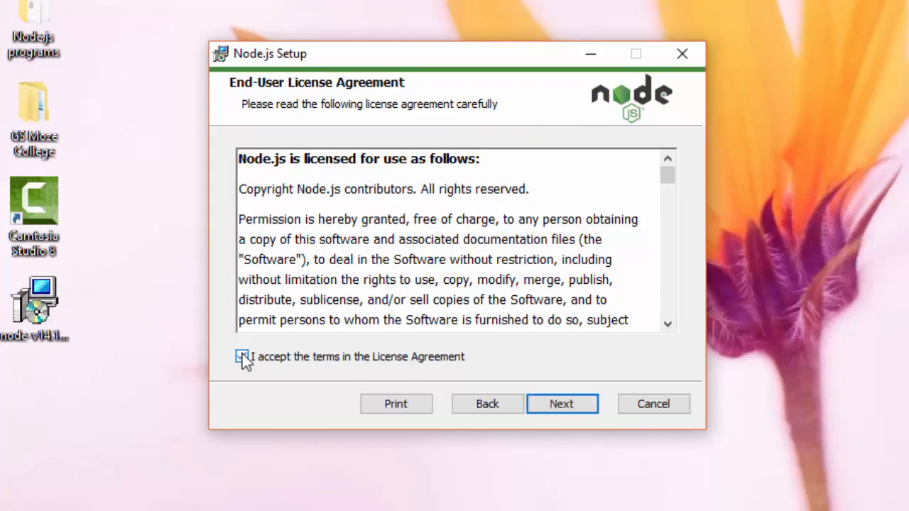
left_click(581, 401)
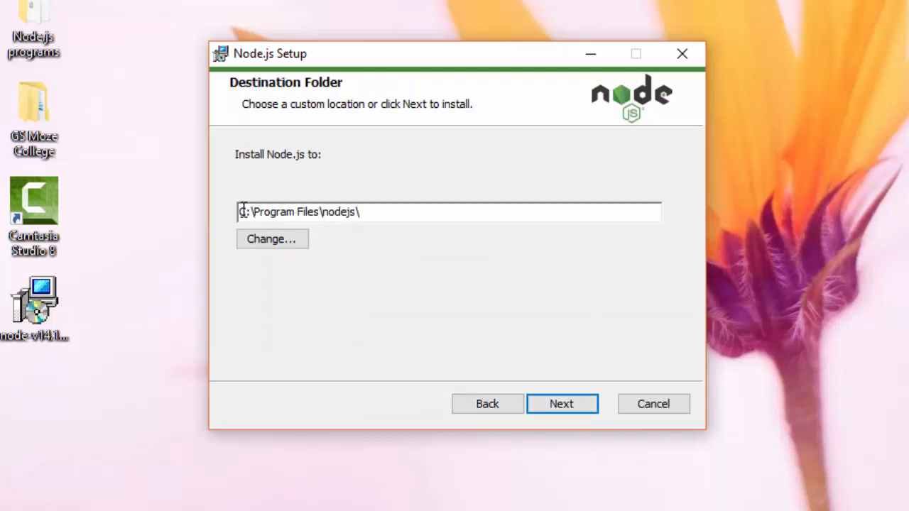
left_click_drag(244, 214, 382, 214)
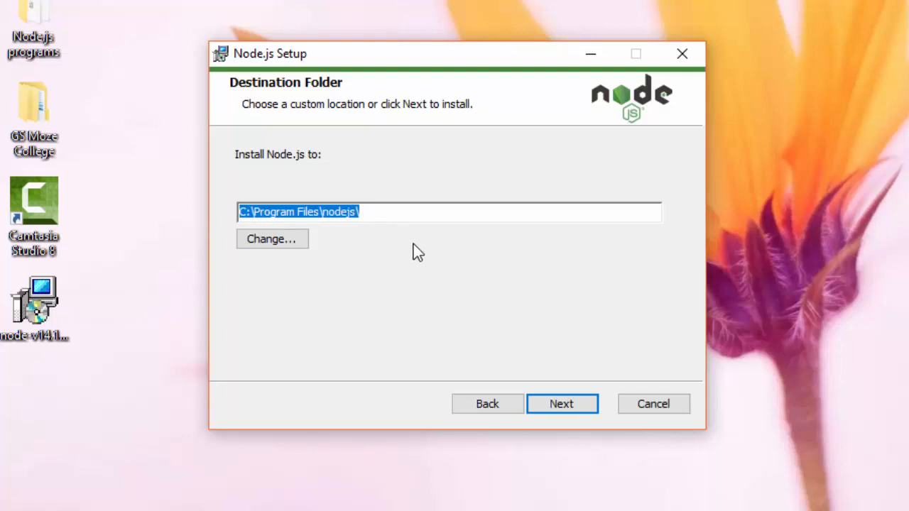
left_click(298, 239)
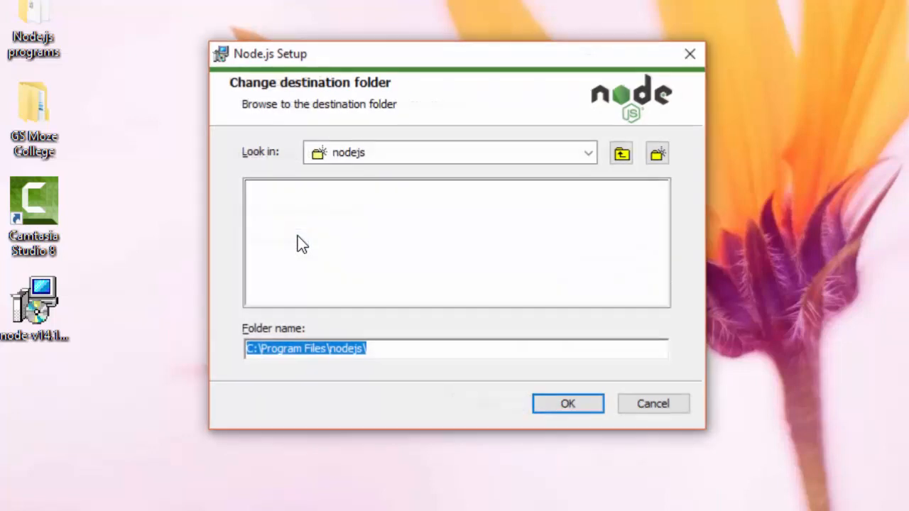
left_click(695, 60)
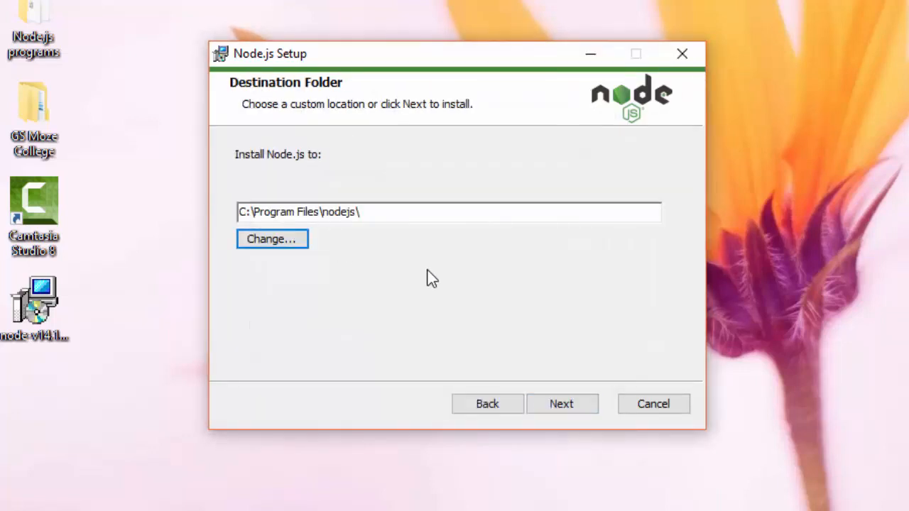
Install Node.js to C:\Program Files\nodejs\ with the default features and no automatic native module tools, and finish the setup wizard
left_click(586, 410)
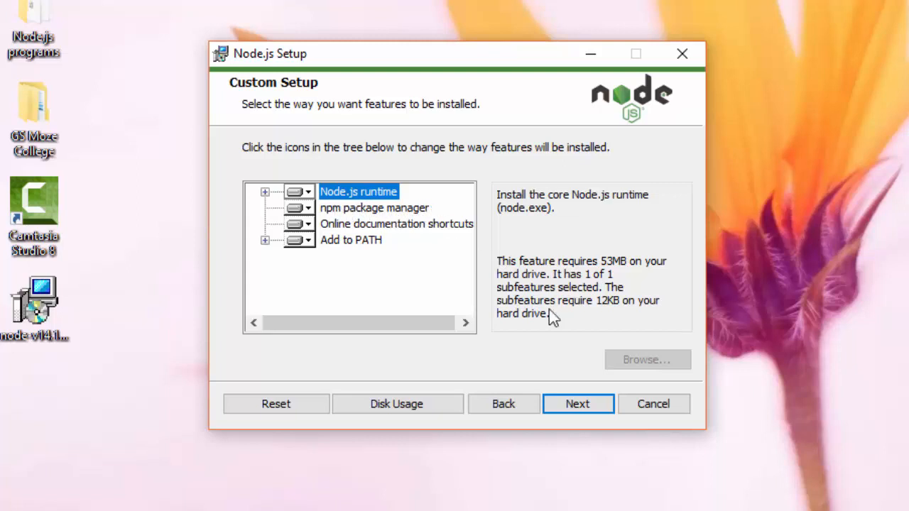
left_click(600, 402)
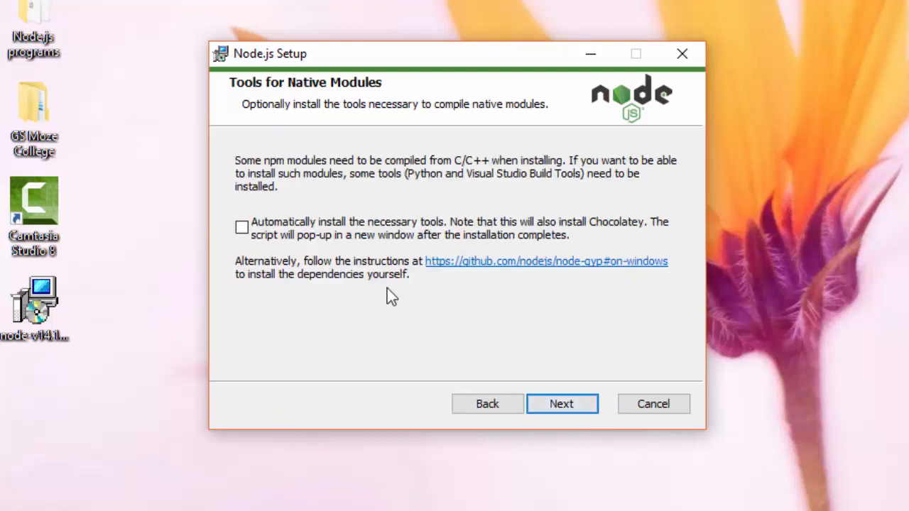
left_click(582, 402)
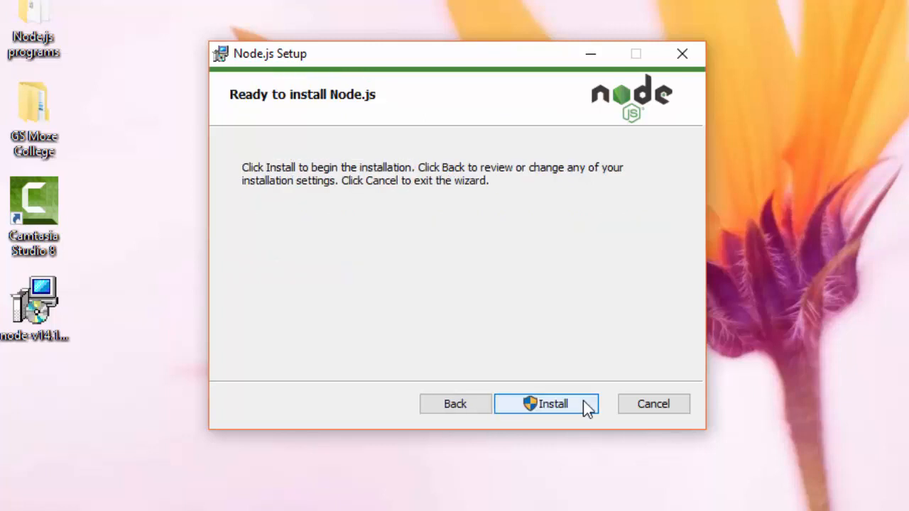
left_click(583, 403)
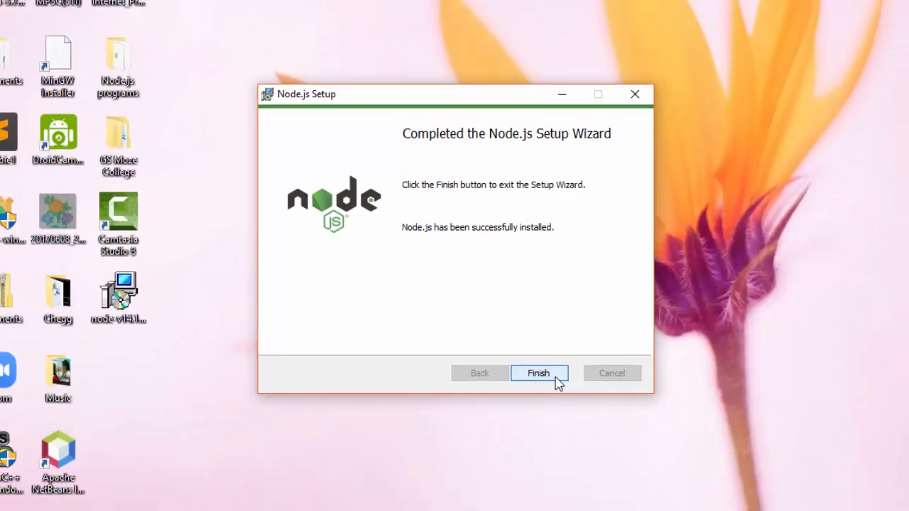
left_click(583, 407)
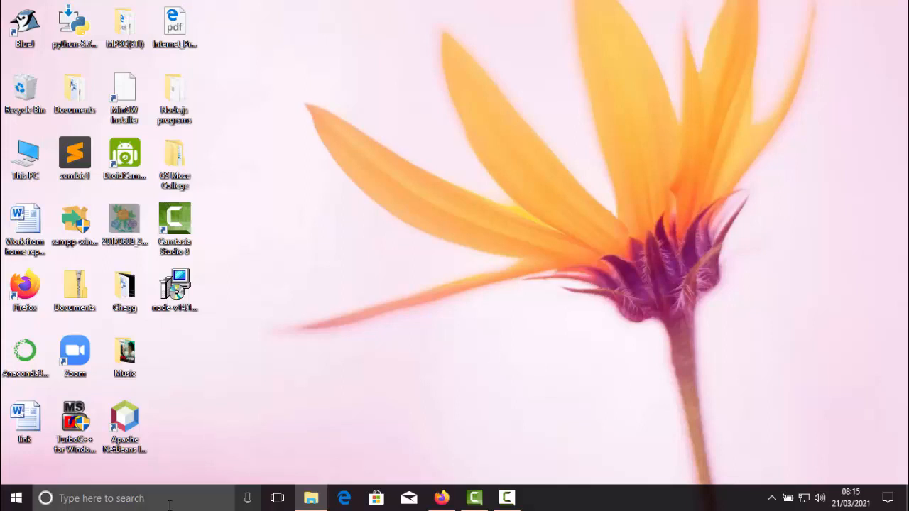
Find and open Command Prompt using the search term "cmd", and maximize its window
left_click(169, 505)
type("cmd")
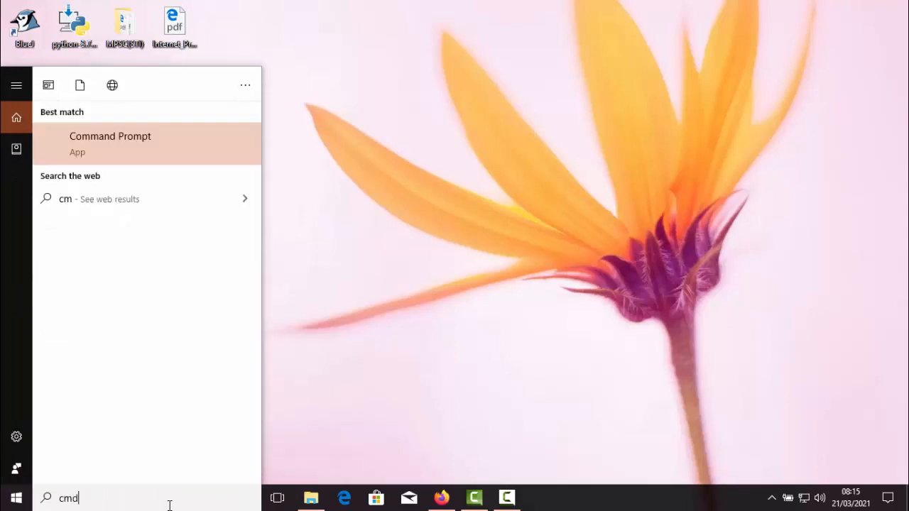
key("Return")
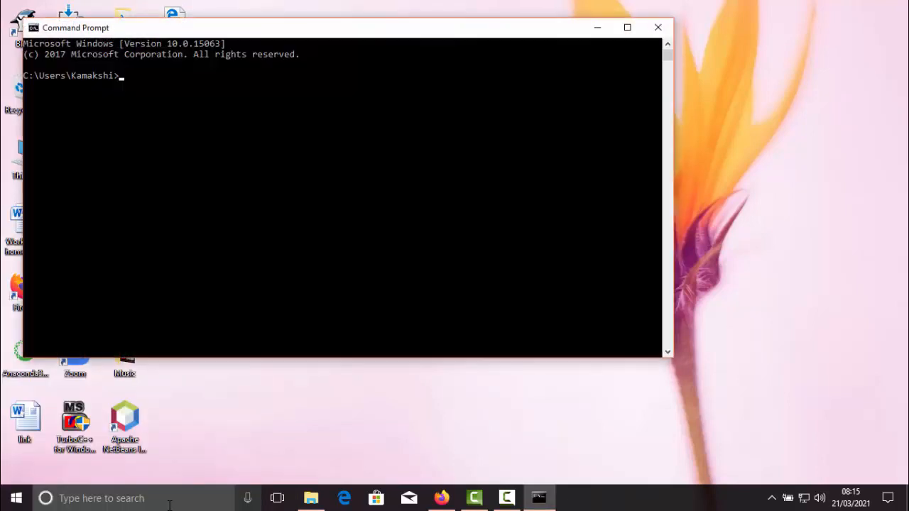
left_click(627, 27)
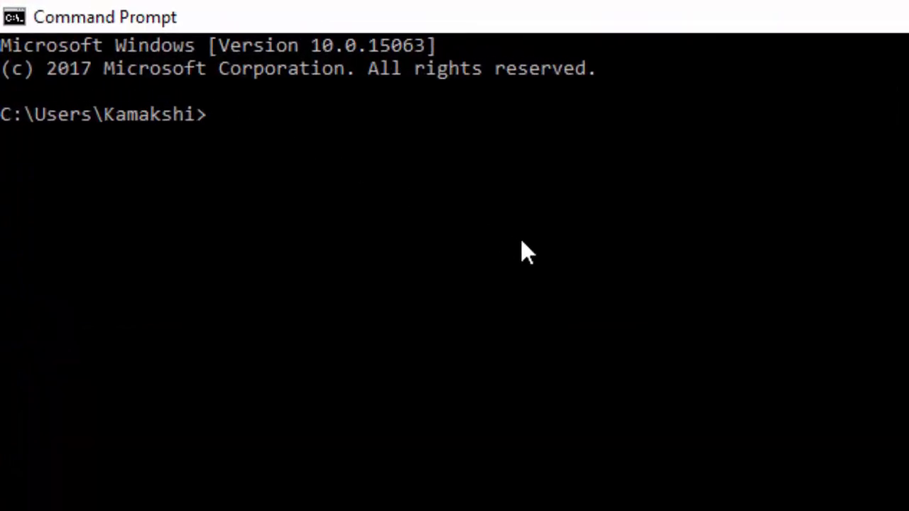
Check the installed Node.js version with node -v and highlight the version in the output
type("node -v")
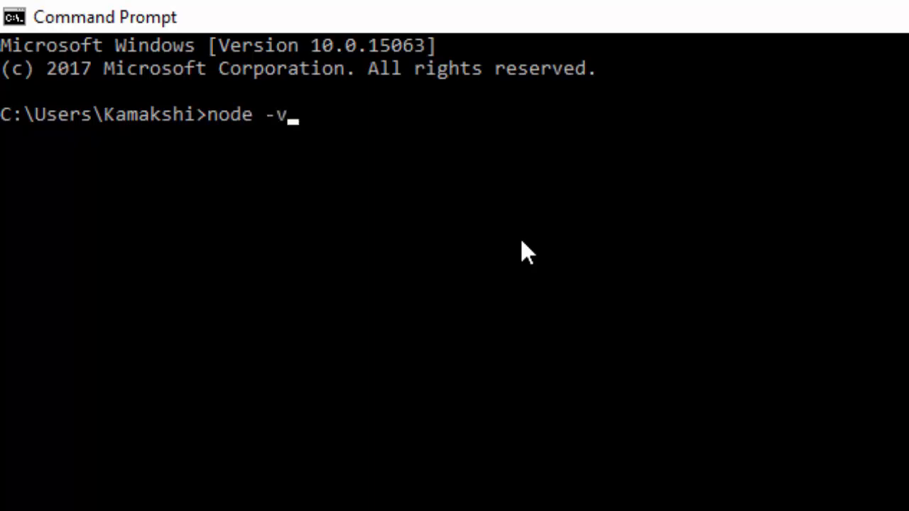
key("Return")
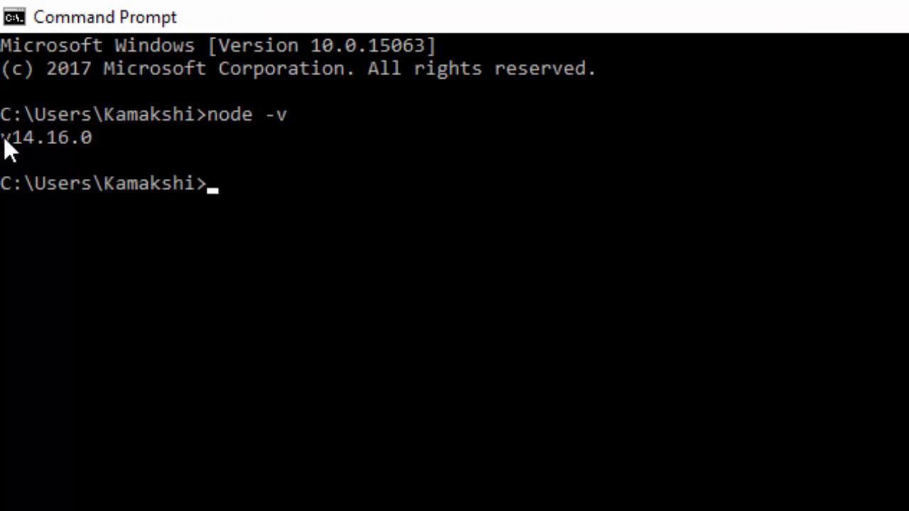
left_click_drag(4, 137, 91, 137)
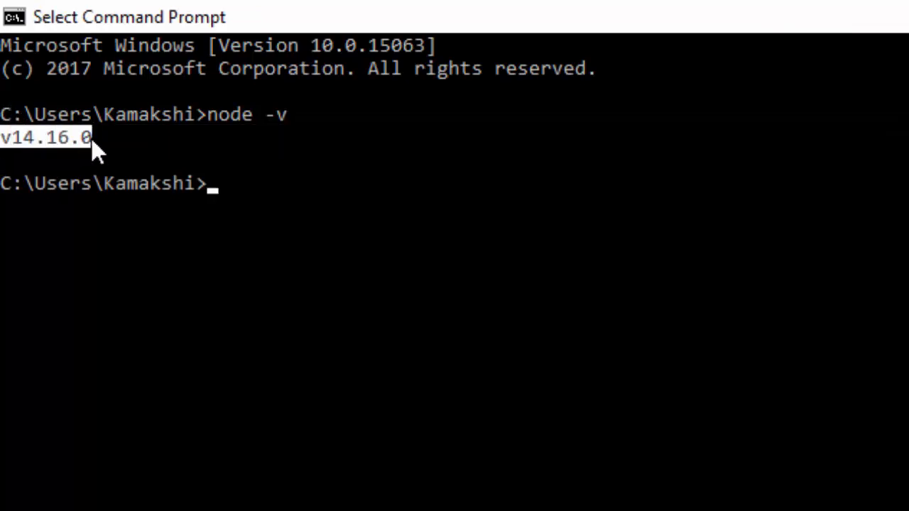
Clear the text selection and check the installed npm version with npm -v
left_click(236, 187)
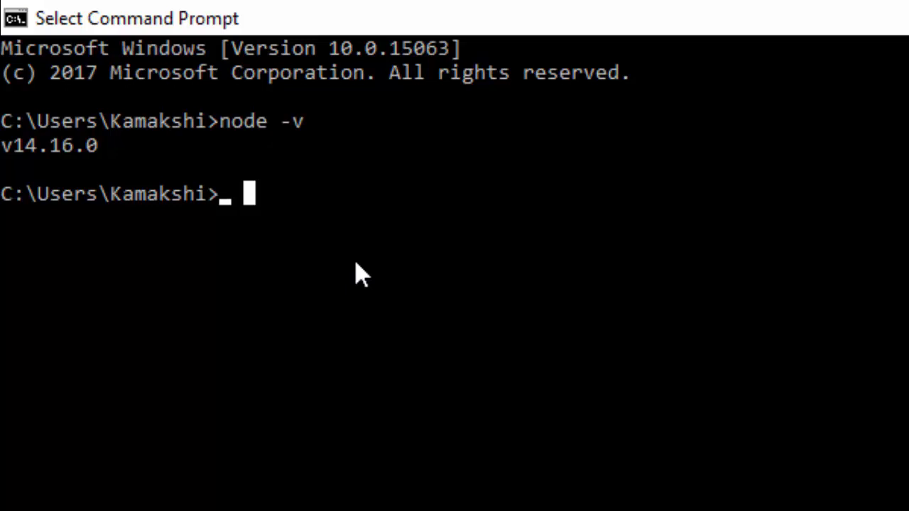
type("n")
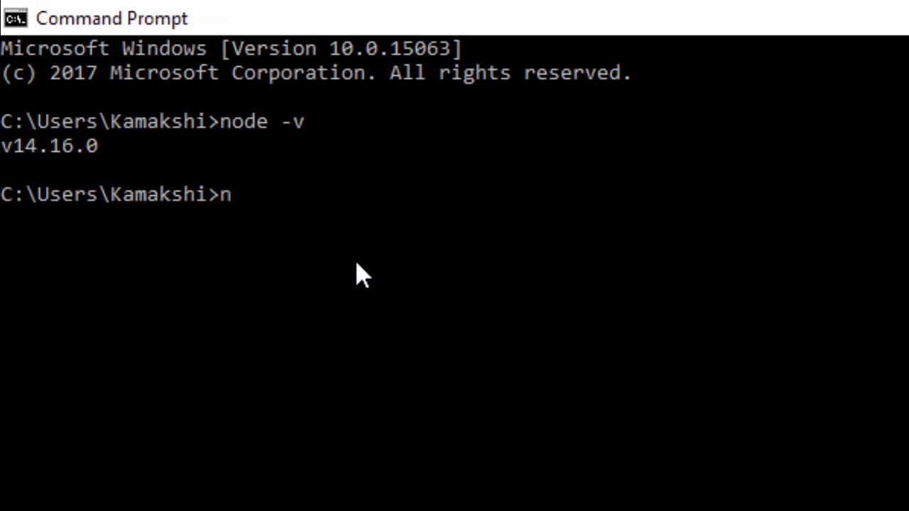
type("pm -v")
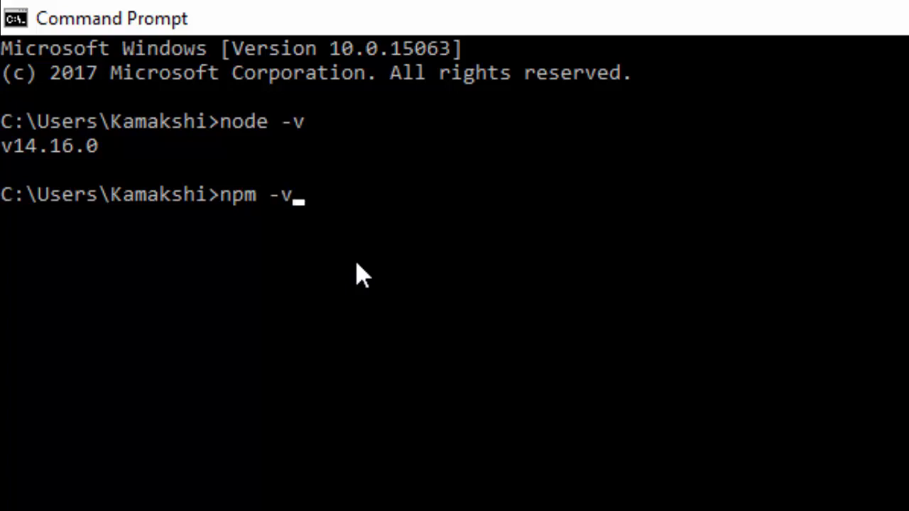
key("Return")
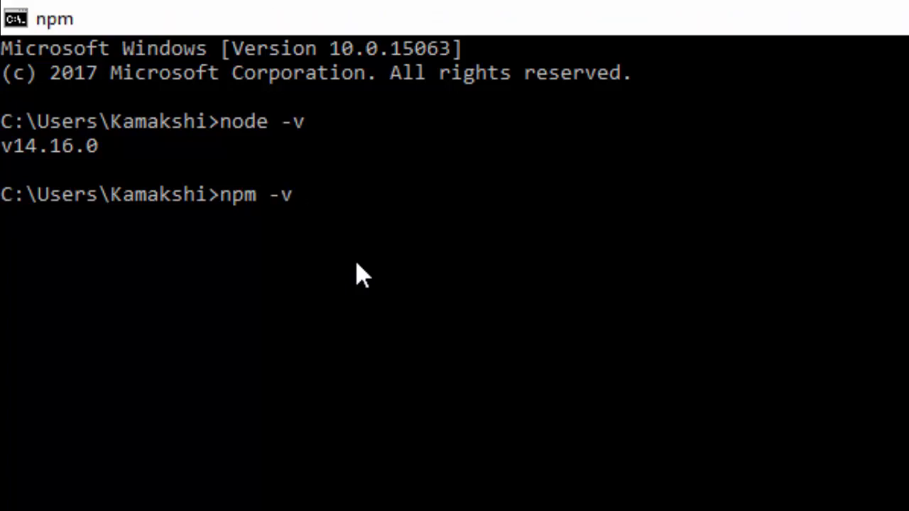